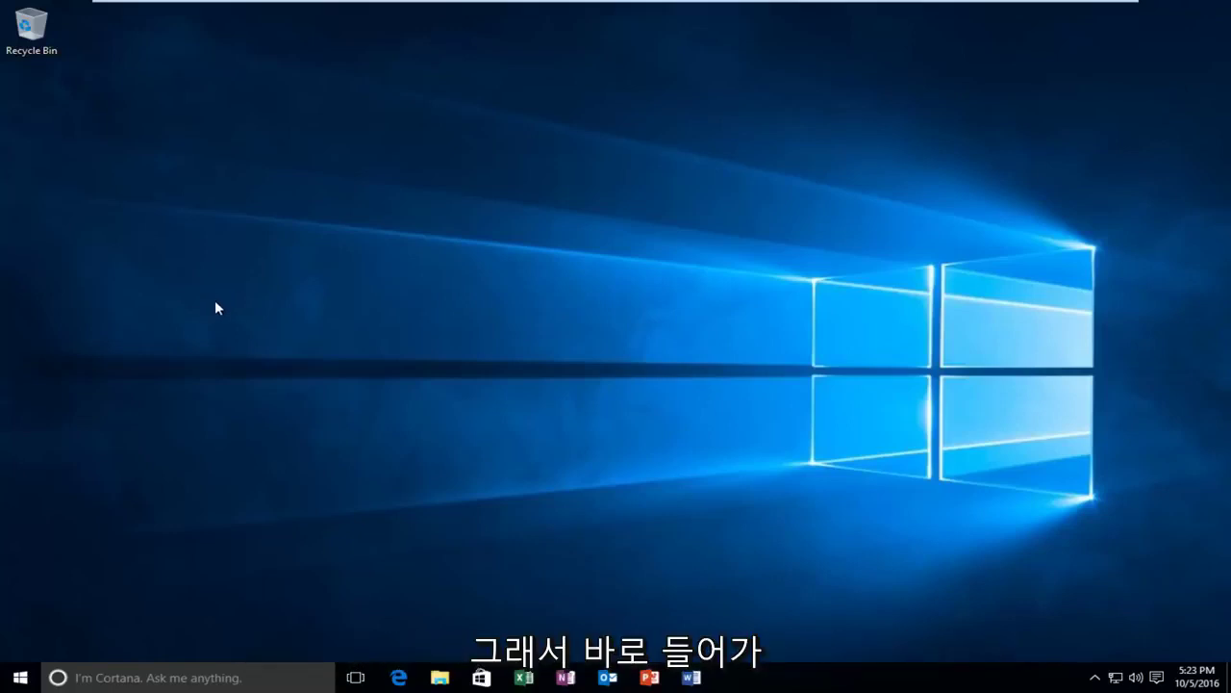
Search the Start menu for 'printer' and open Devices and Printers.
click(93, 681)
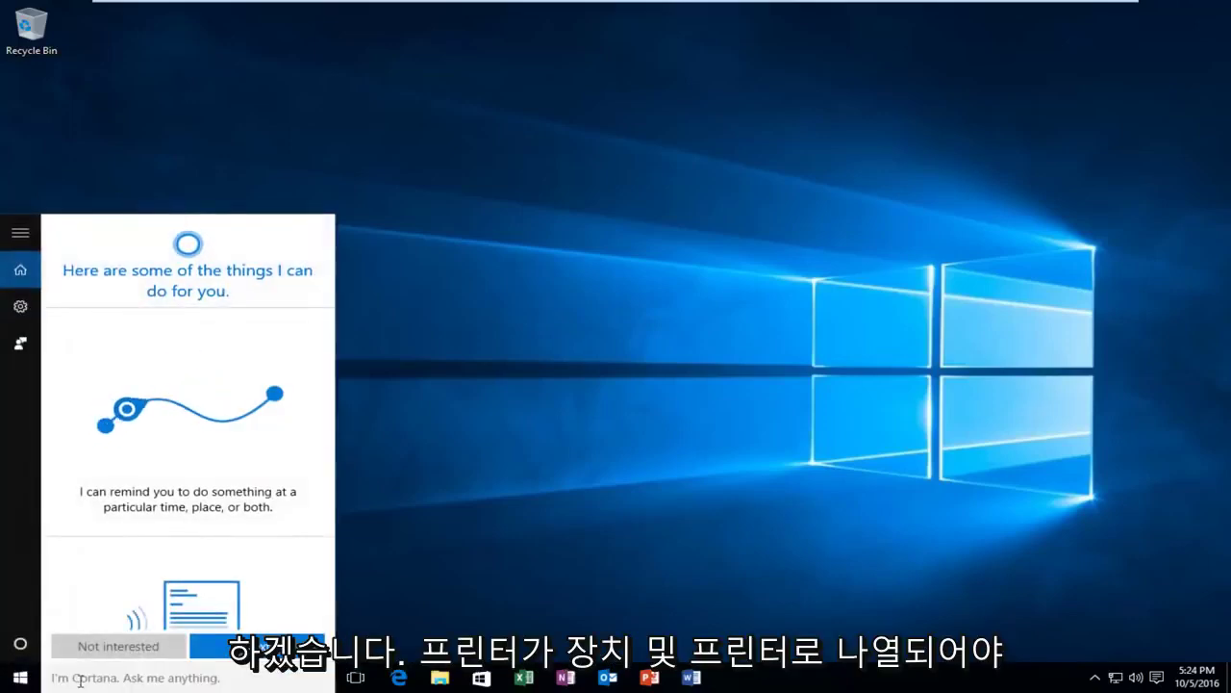
text(printer)
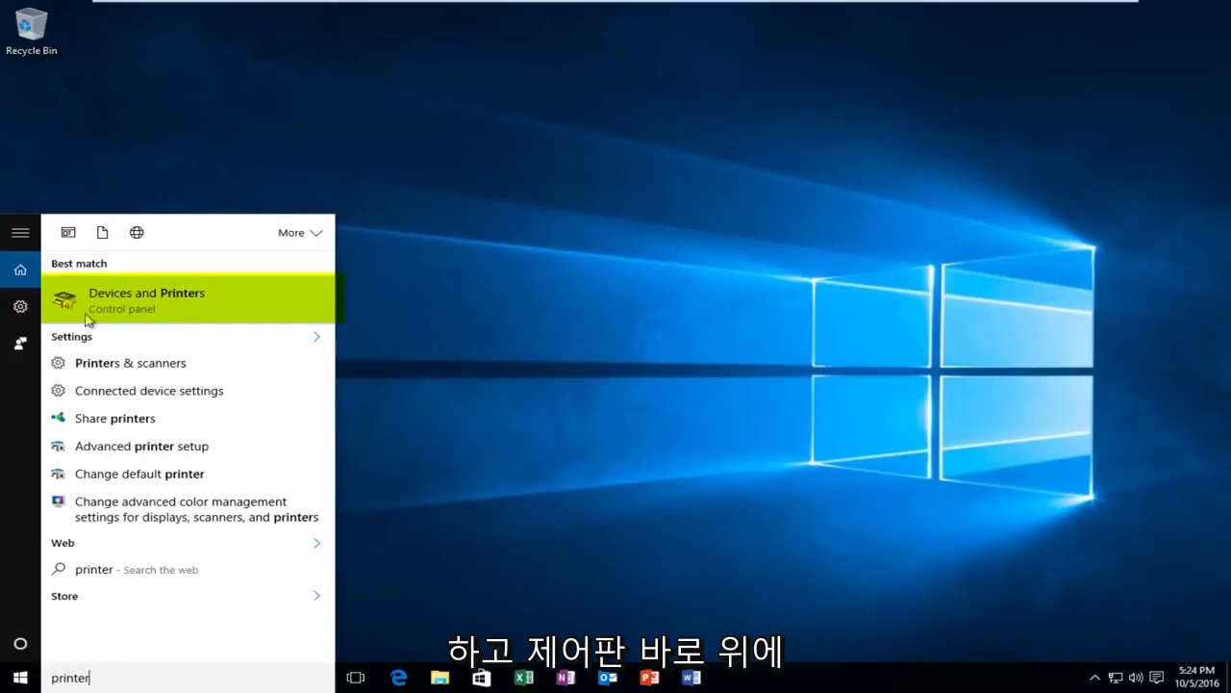
click(161, 301)
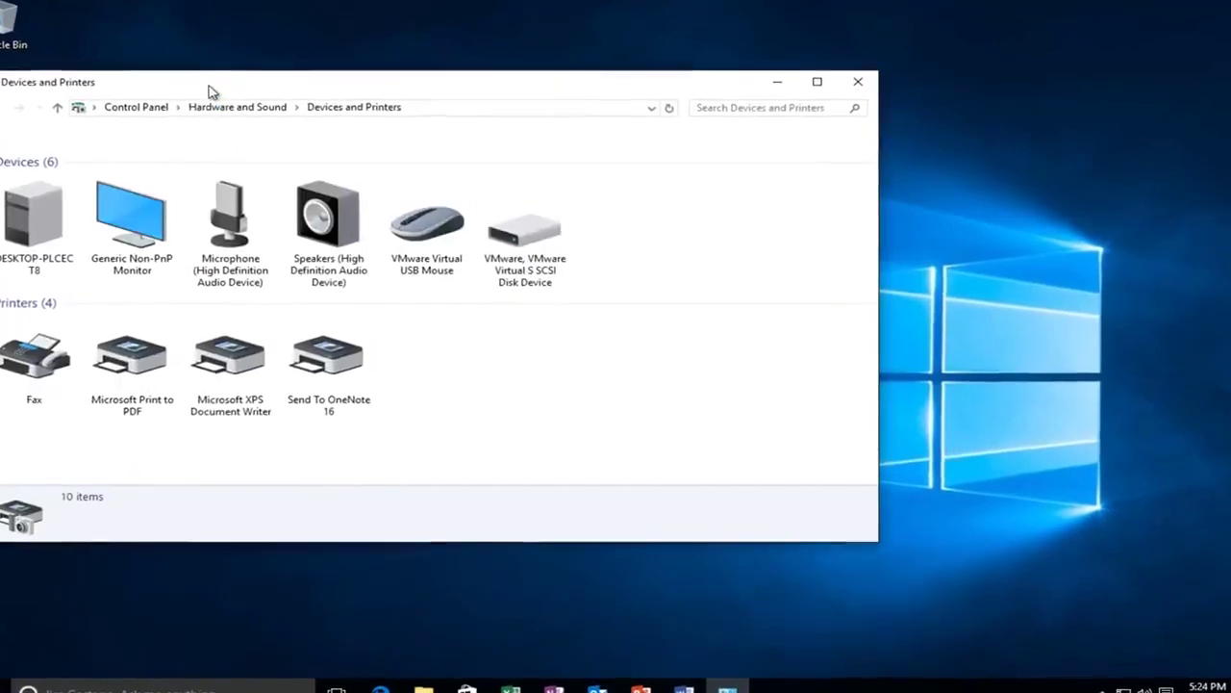
Drag the Devices and Printers window to a new position on screen.
drag(209, 87, 409, 90)
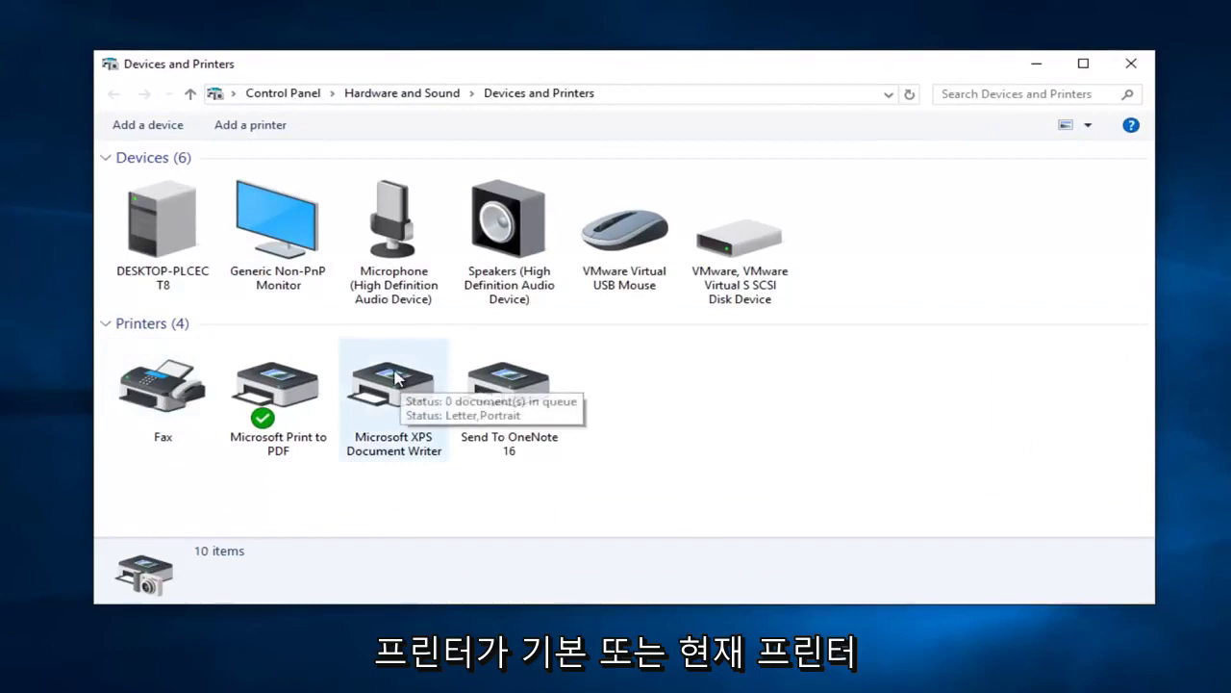
mouse_move(230, 361)
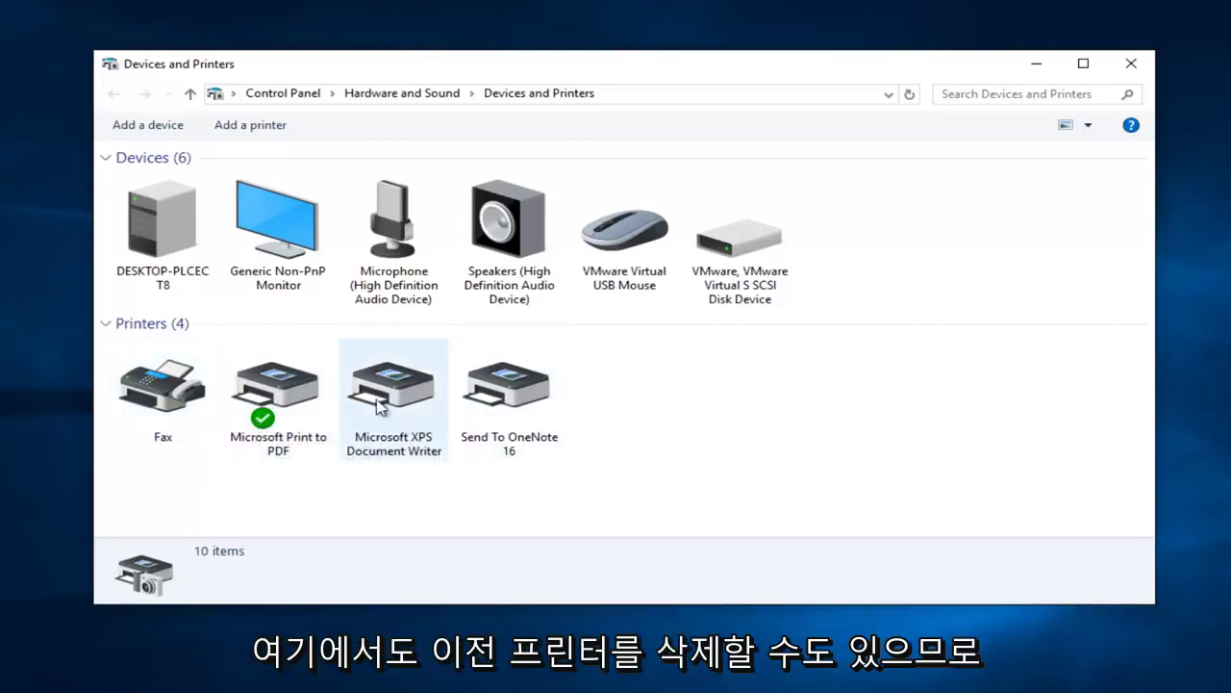
Open Microsoft XPS Document Writer's context menu, then dismiss it unchanged.
right_click(408, 388)
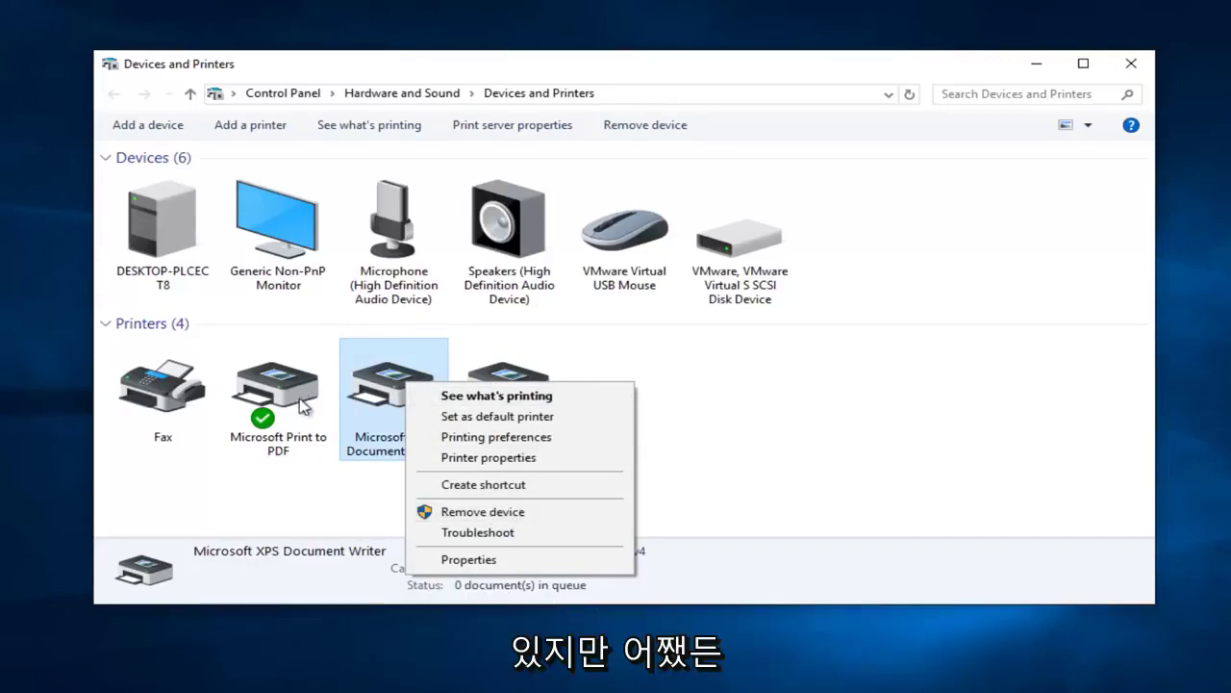
click(327, 517)
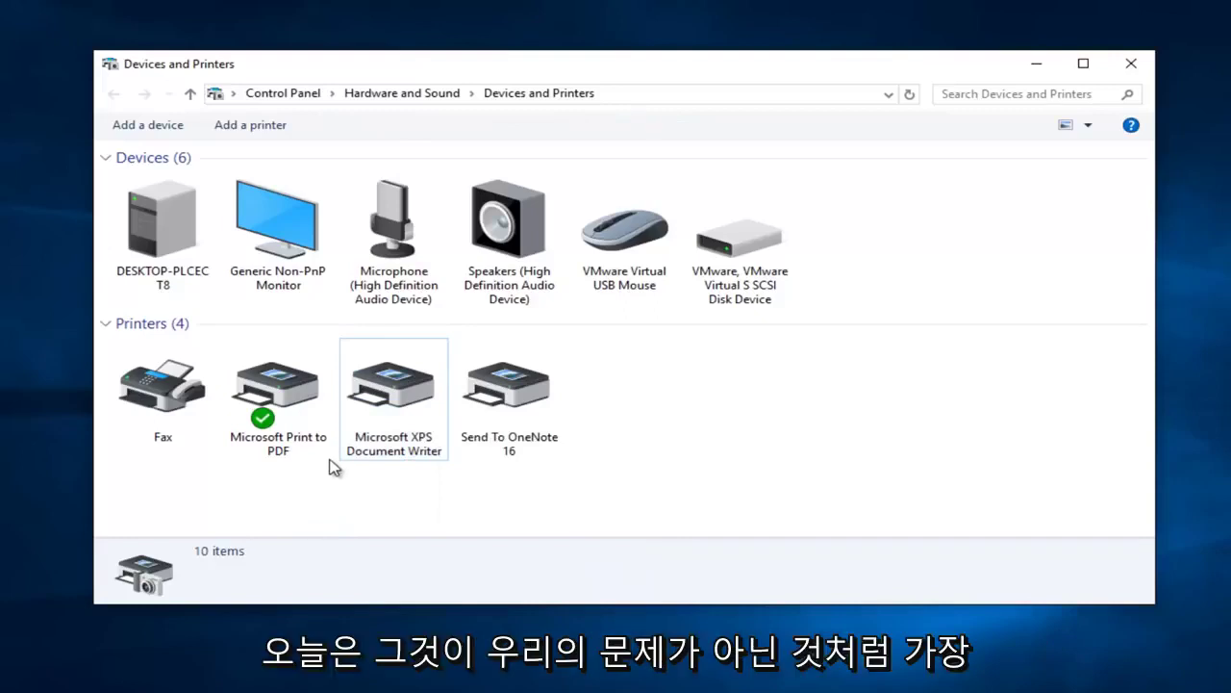
Select Microsoft Print to PDF to confirm it is default with an empty queue.
click(284, 424)
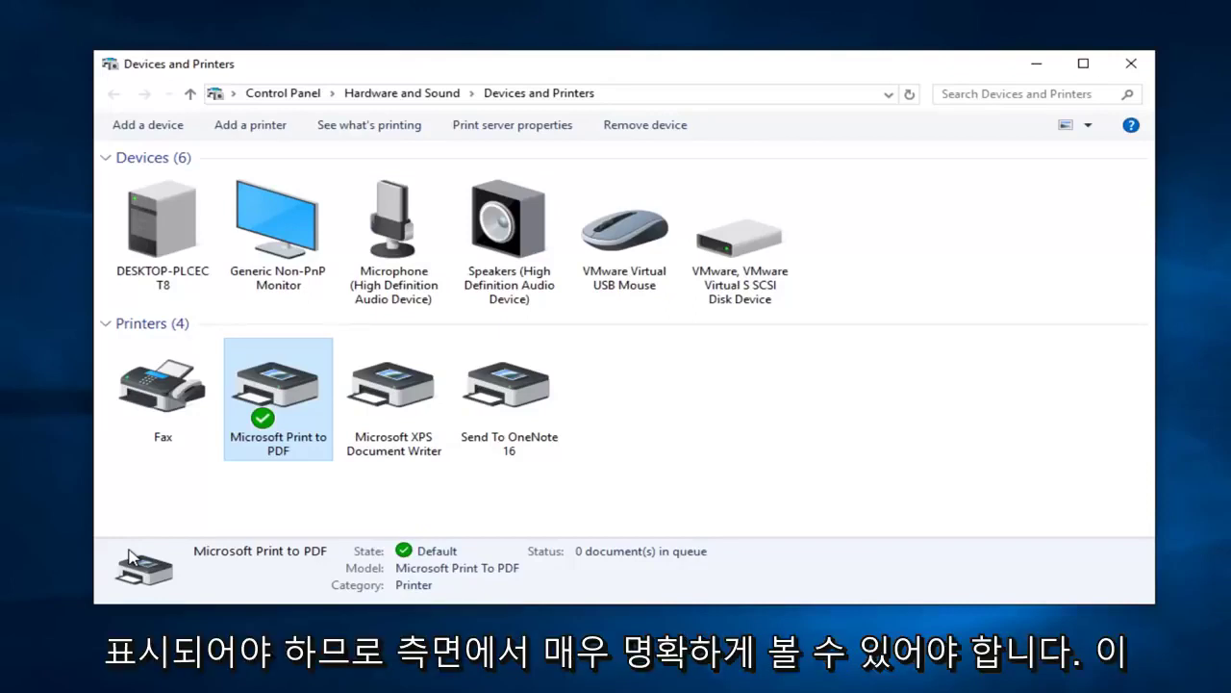
double_click(131, 556)
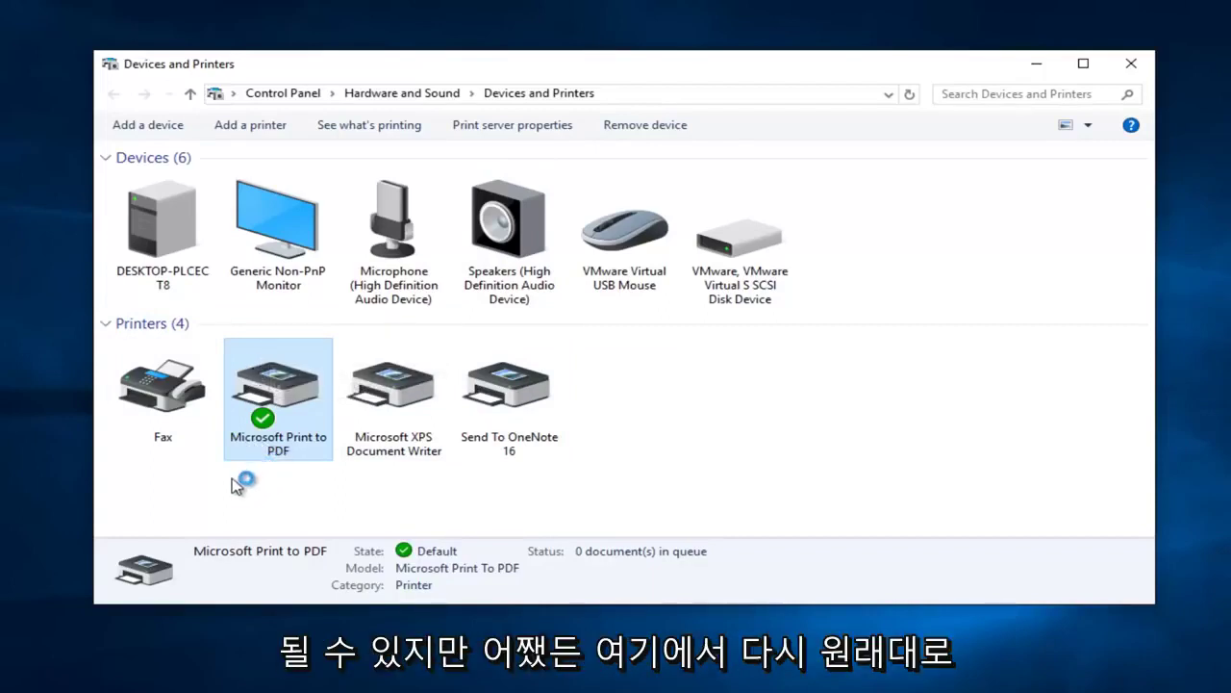
Troubleshoot Microsoft Print to PDF and minimize Devices and Printers while the scan runs.
right_click(282, 386)
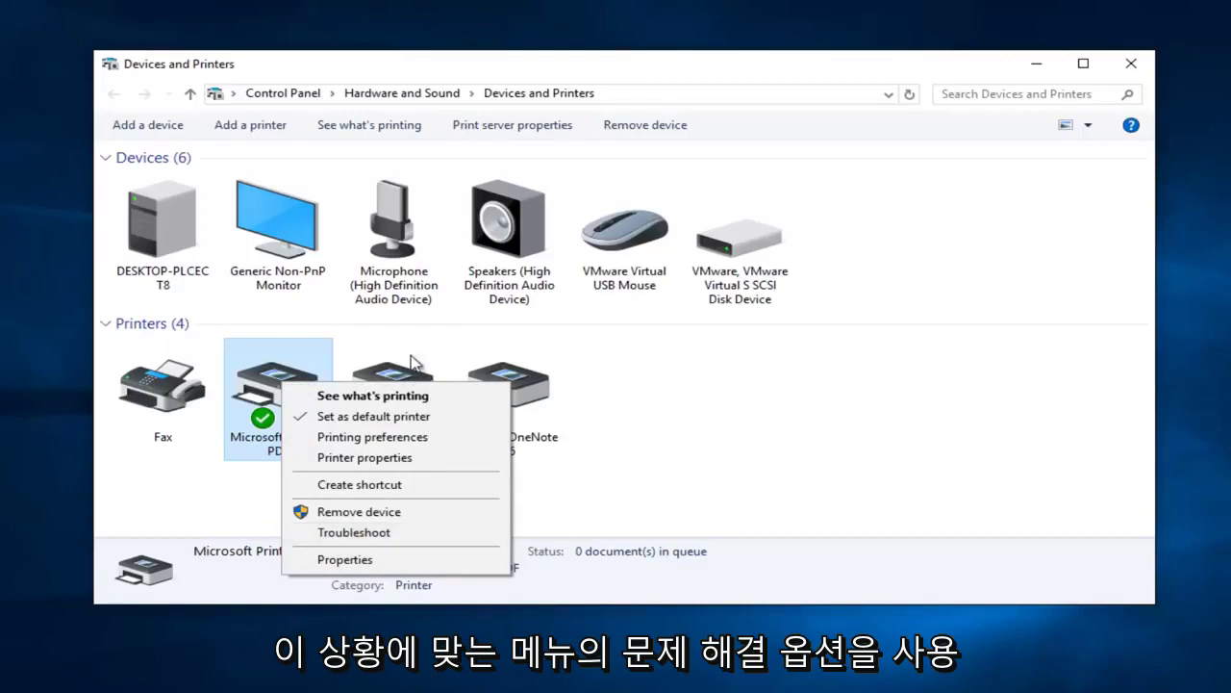
click(354, 532)
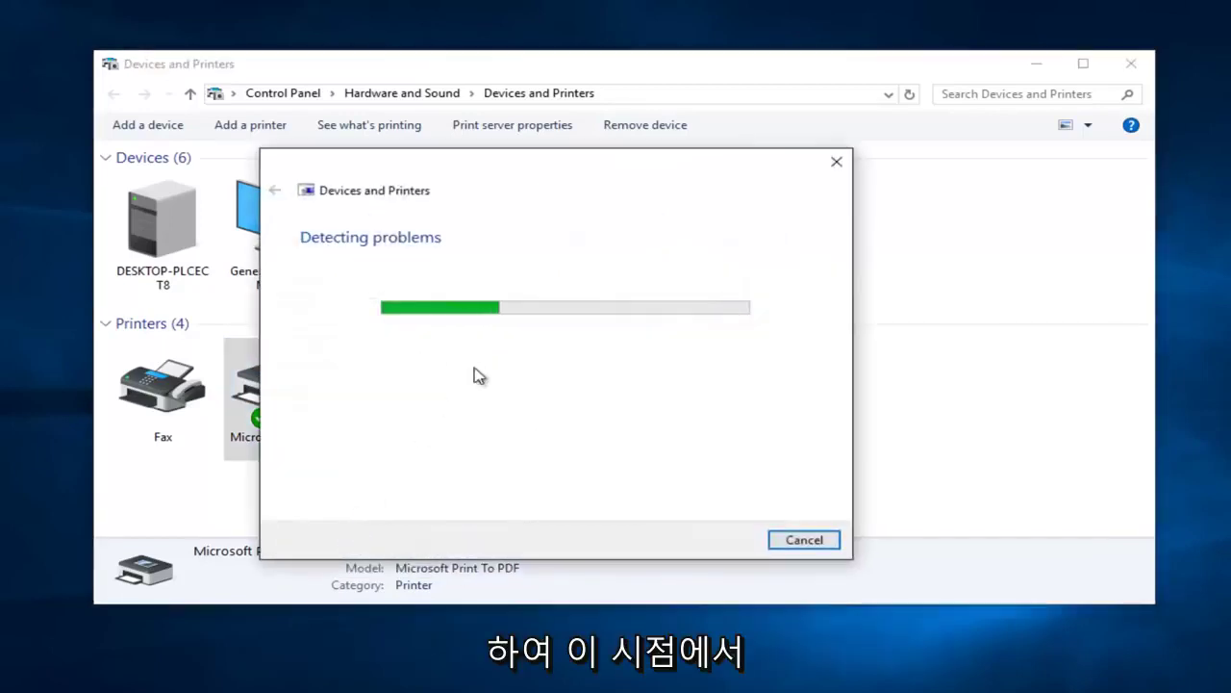
click(175, 68)
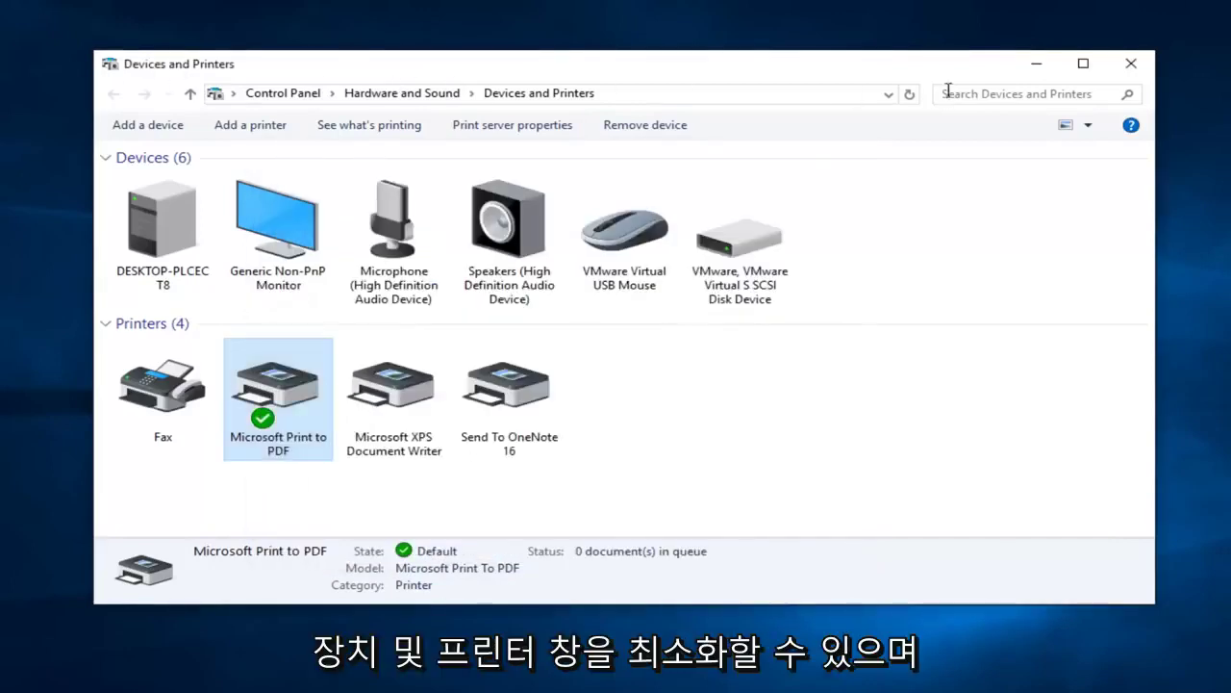
click(1037, 68)
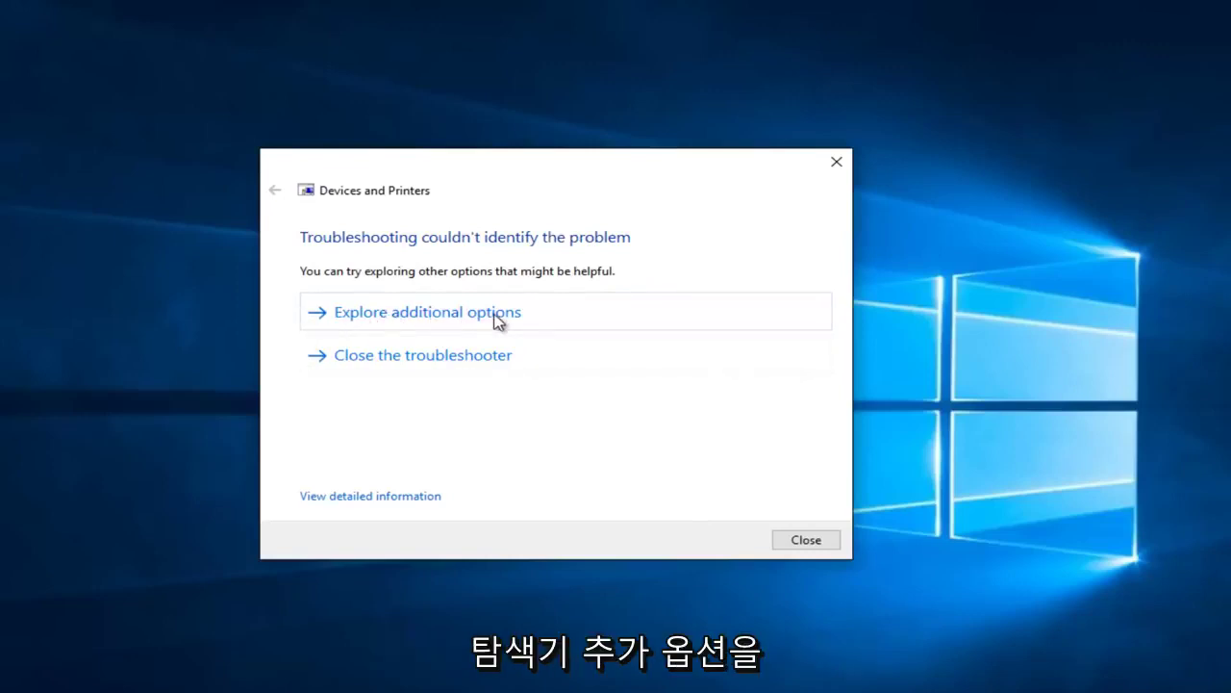
Show the troubleshooter's detailed report and scroll through the issues checked.
click(386, 498)
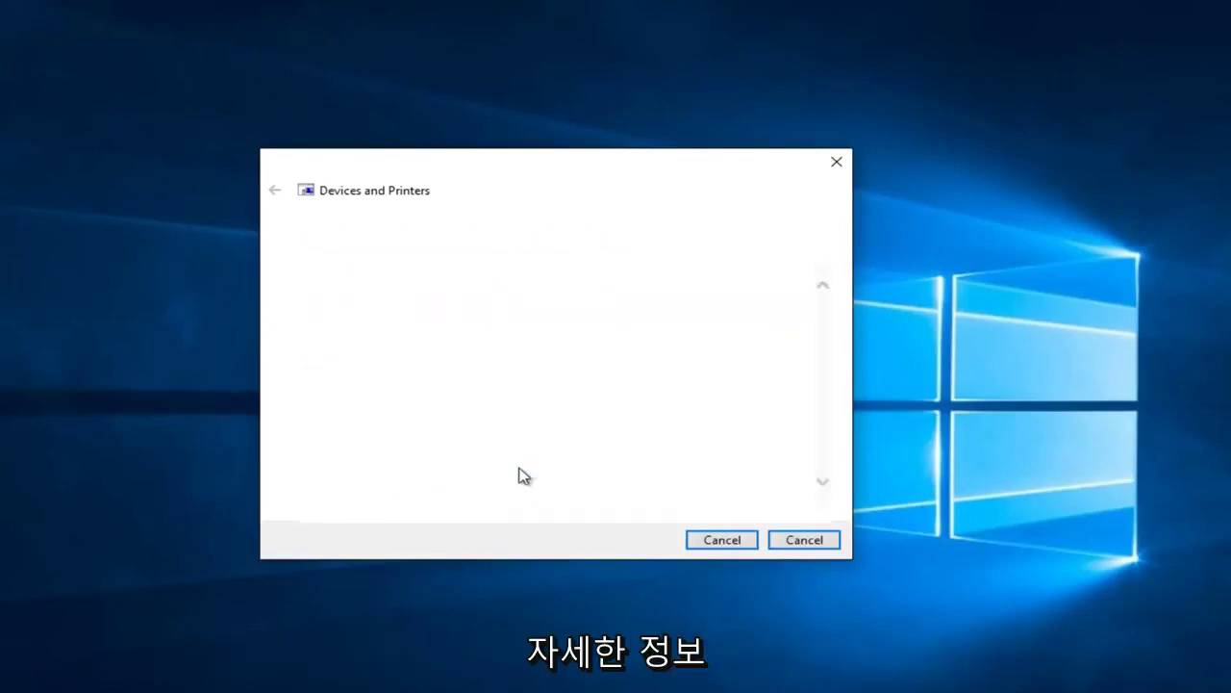
mouse_move(825, 310)
mouse_down()
mouse_move(818, 453)
mouse_move(808, 317)
mouse_move(786, 288)
mouse_up()
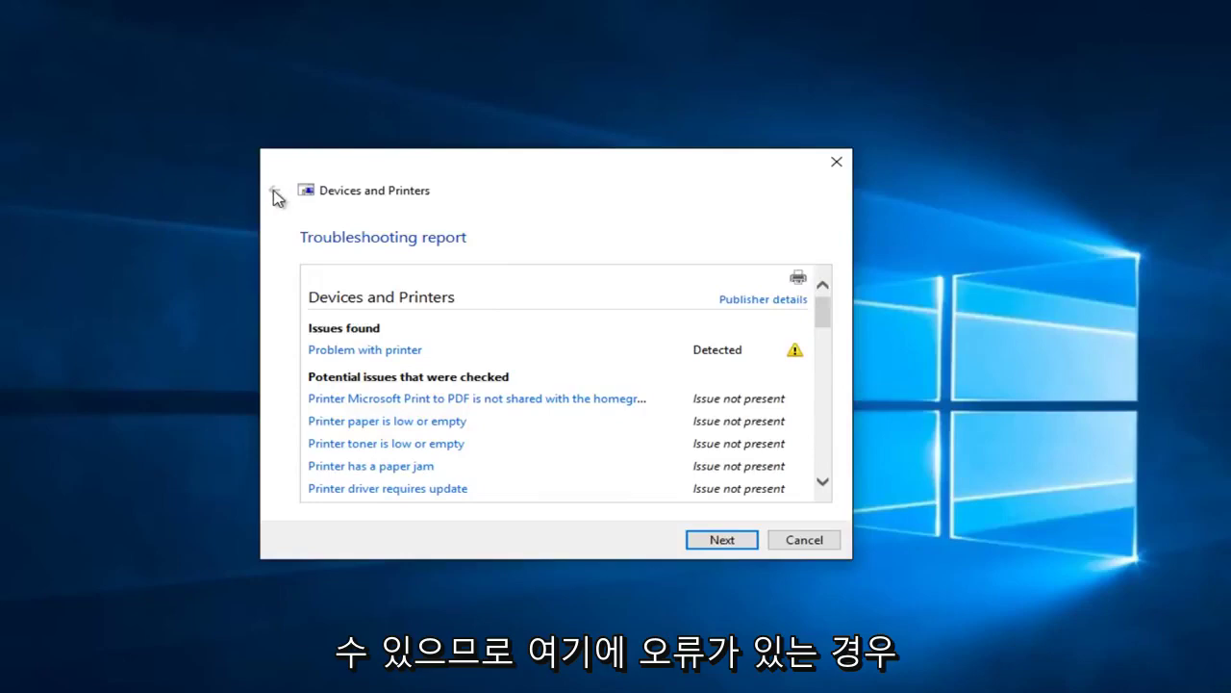
Cancel the Printer Troubleshooter to close the report.
click(813, 541)
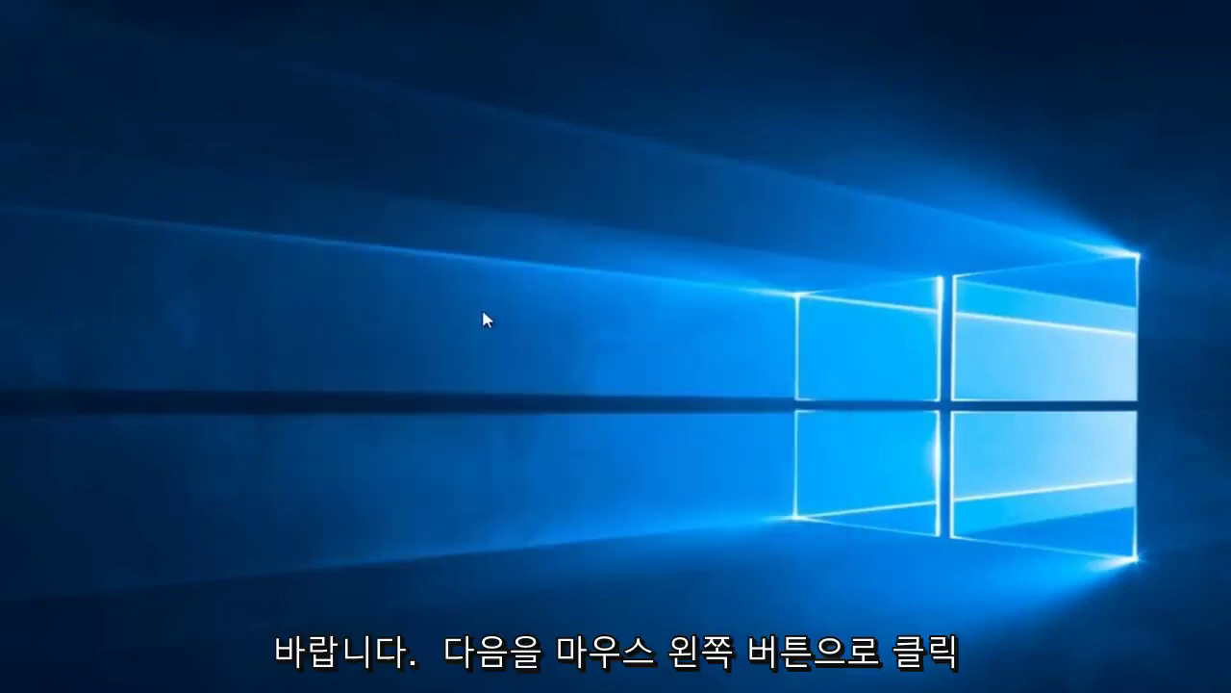